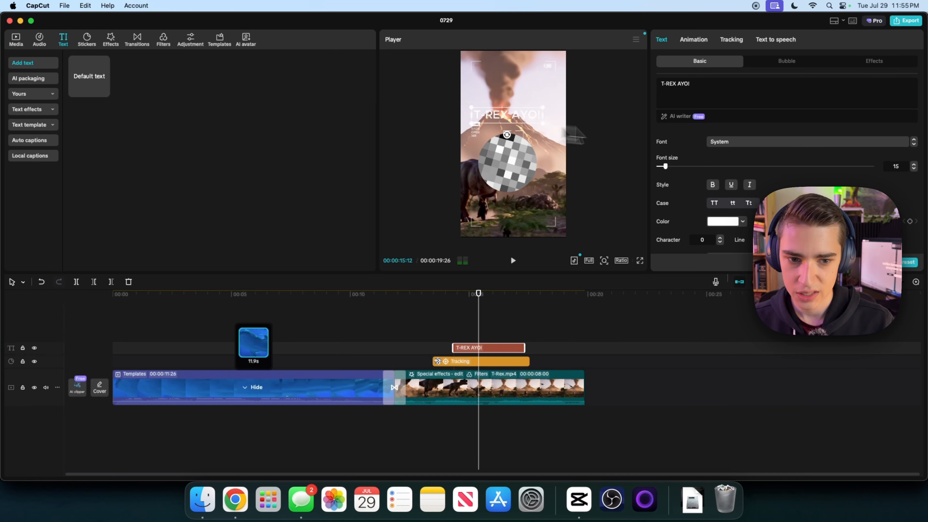
Apply the Freehand font to the T-REX AYO! title and move it to the lower part of the video frame
click(741, 244)
mouse_move(513, 114)
mouse_down()
mouse_move(514, 197)
mouse_move(535, 219)
mouse_up()
Color the T-REX AYO! title orange (FF834F) and underline it
click(742, 222)
click(710, 232)
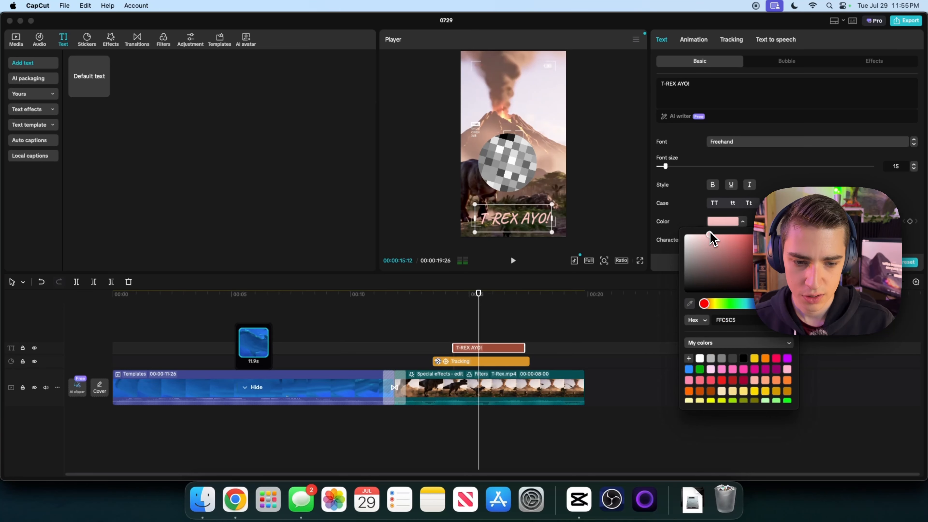
drag(710, 233, 747, 242)
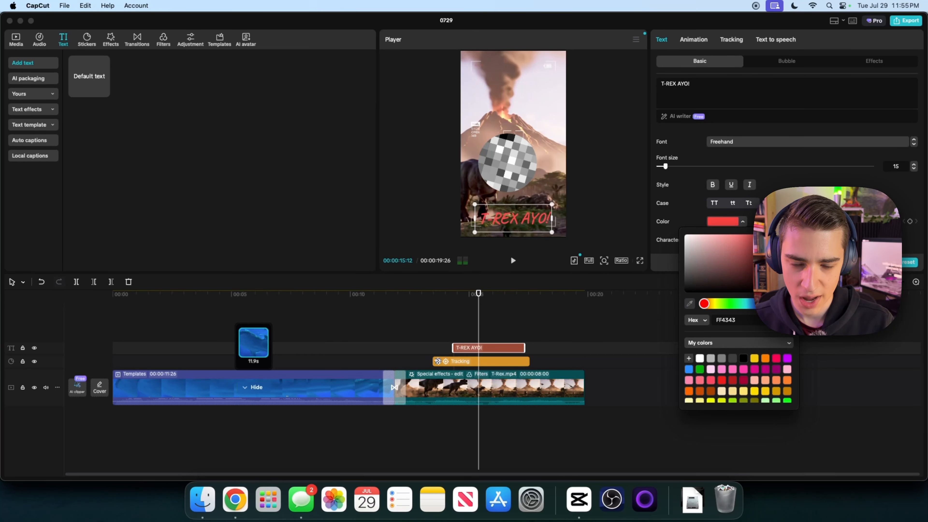
drag(704, 303, 709, 304)
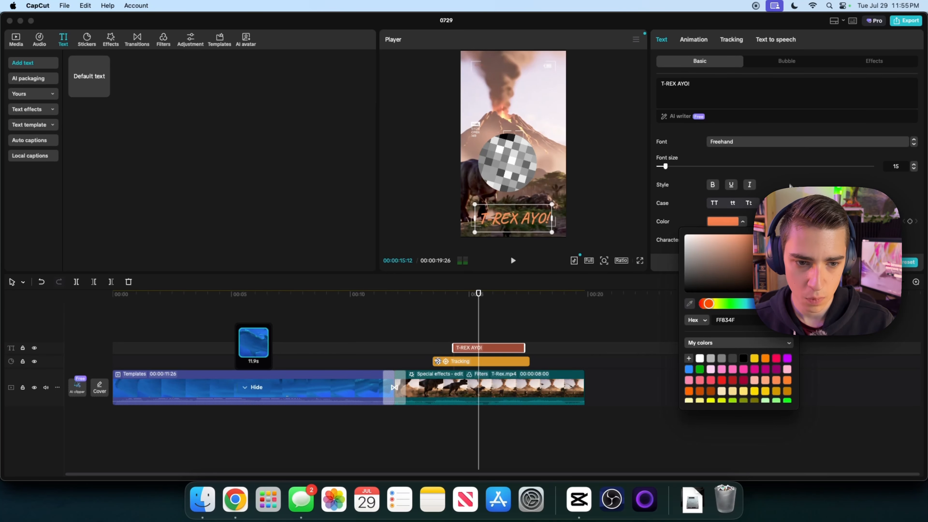
click(788, 184)
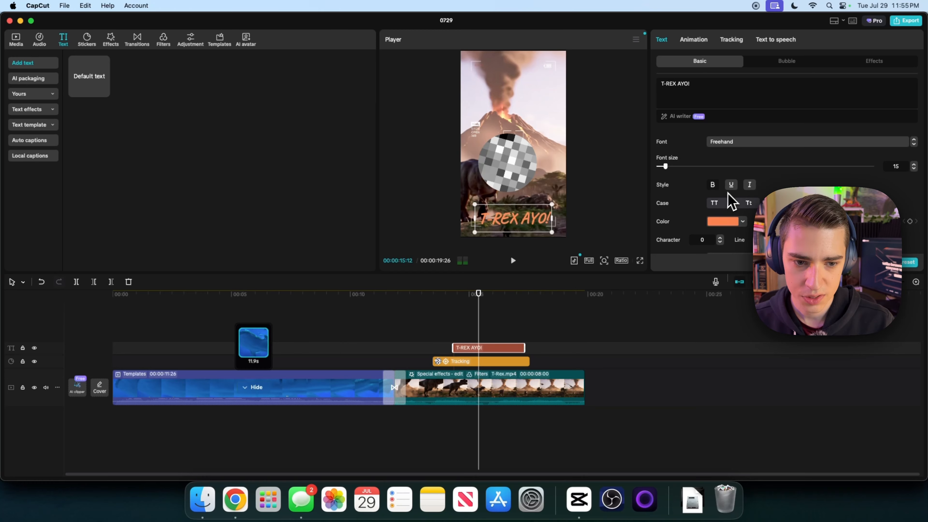
click(731, 185)
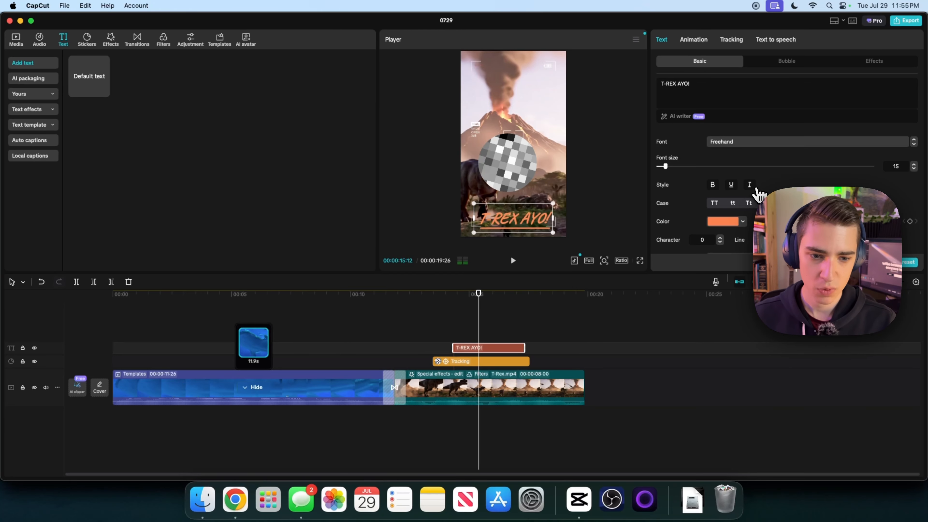
click(216, 277)
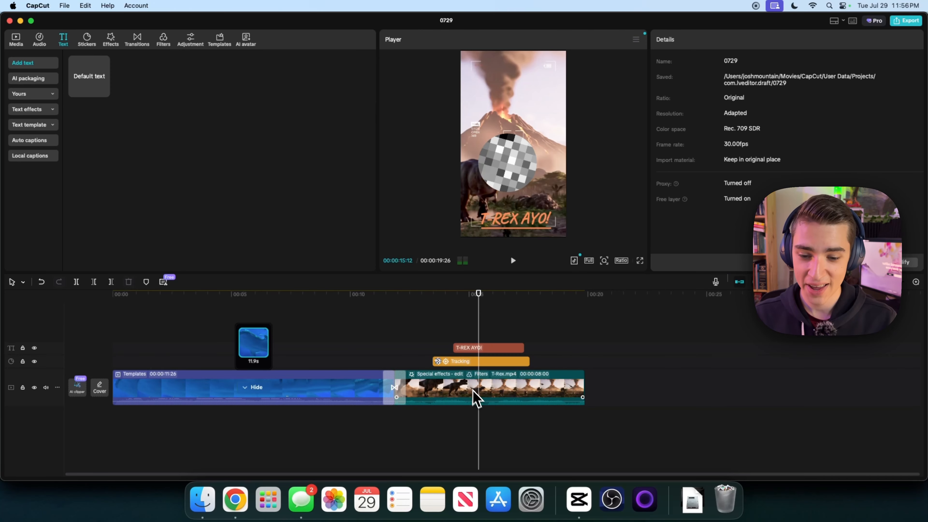
Set the project cover to a T-Rex clip frame showing the volcano and the T-REX AYO! title, and save the cover design
drag(470, 333, 97, 357)
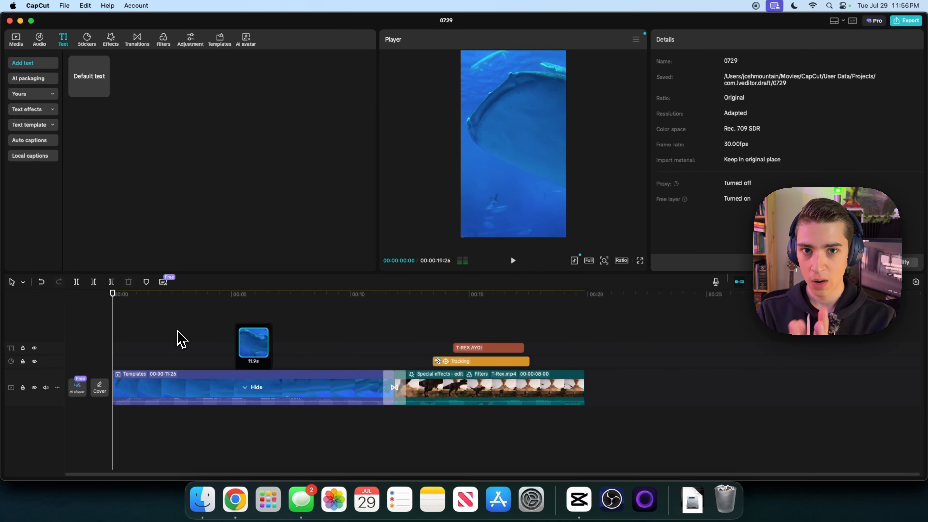
click(102, 389)
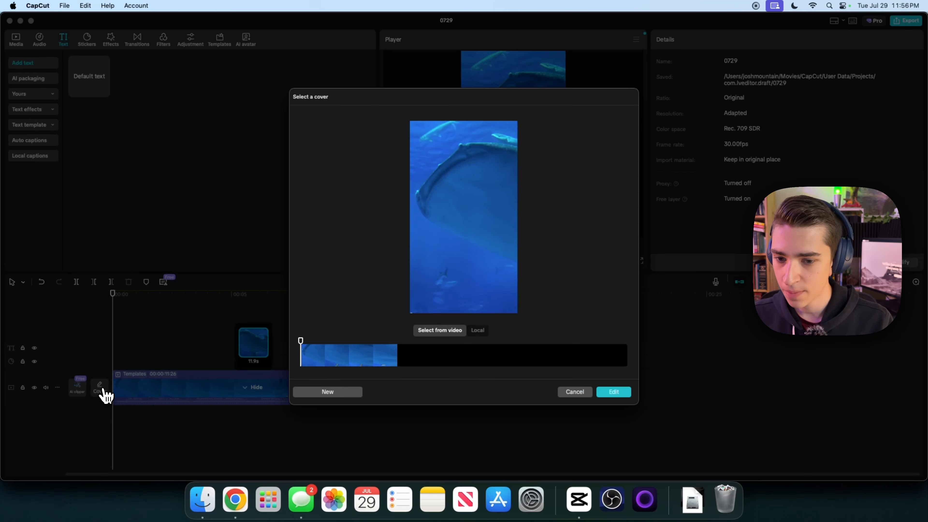
click(302, 346)
click(554, 353)
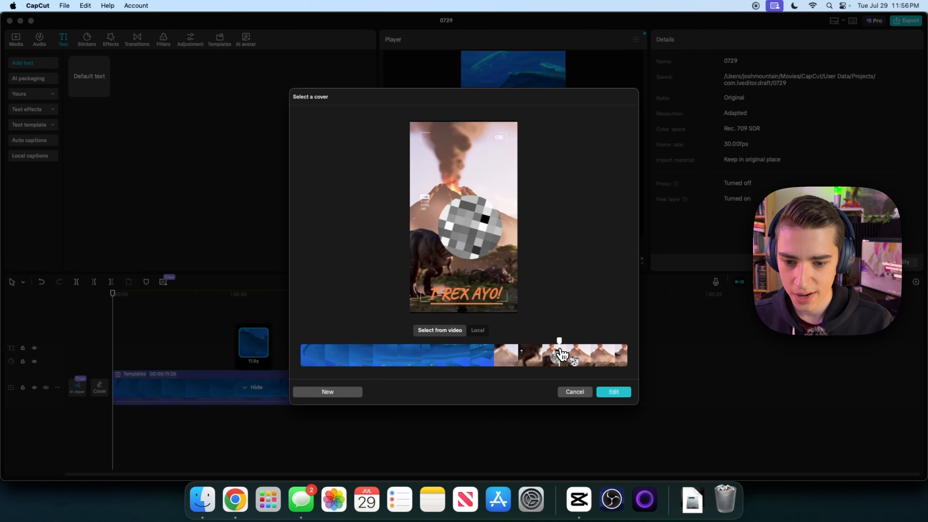
drag(554, 350, 547, 346)
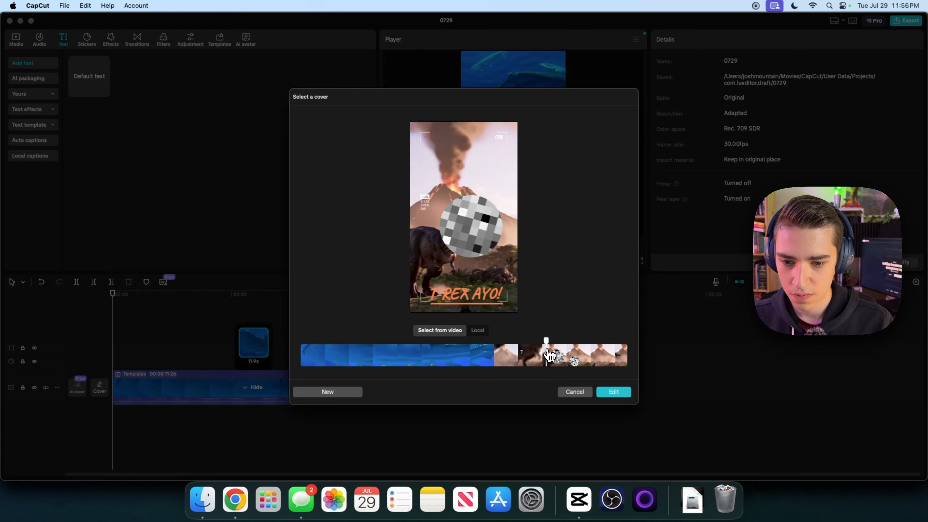
click(477, 331)
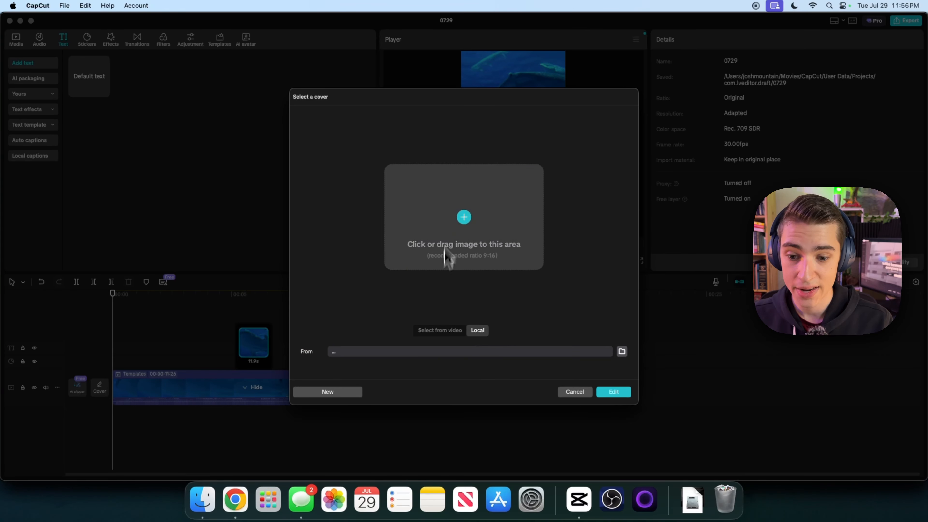
click(441, 331)
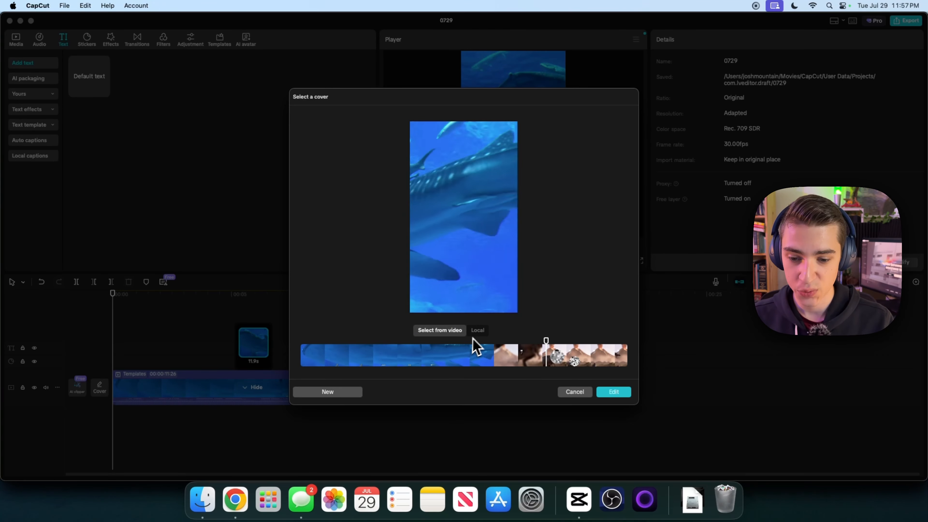
click(614, 392)
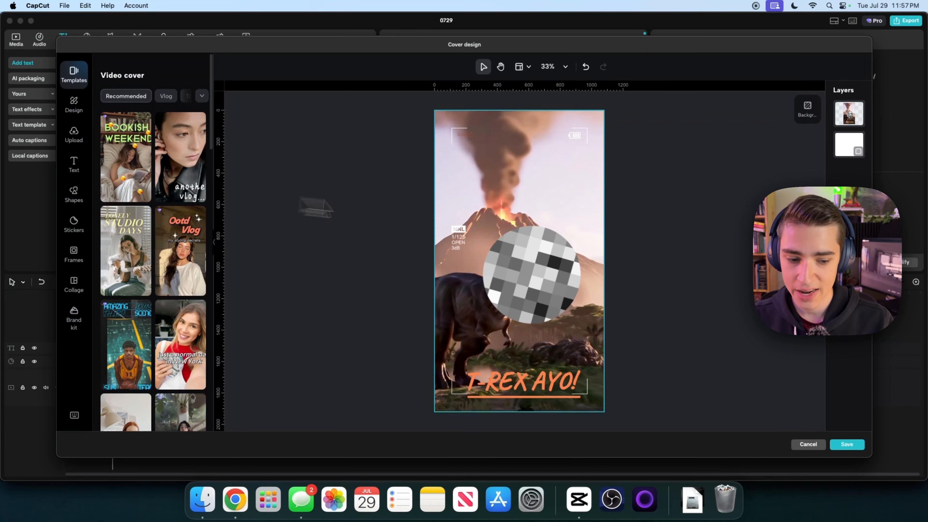
click(846, 446)
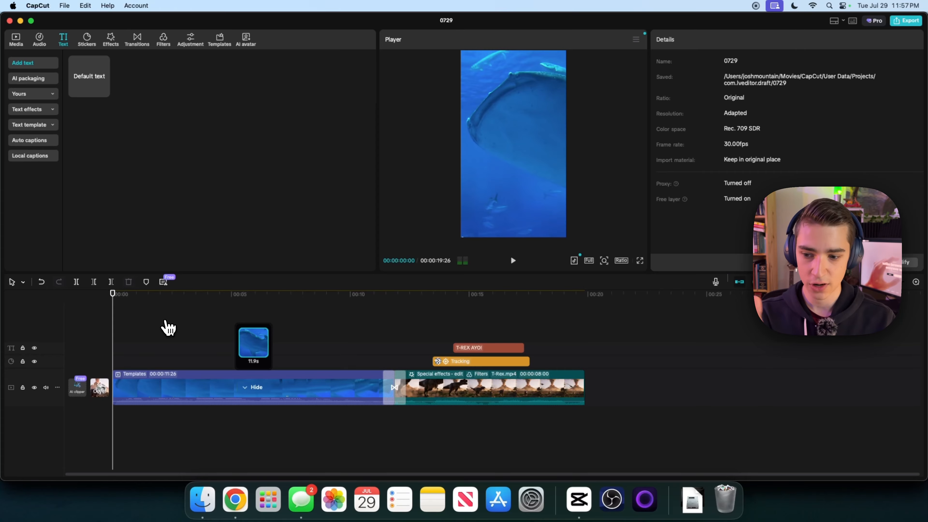
Hide and show the tracking mosaic track over the T-Rex clip, and hide the T-REX AYO! text track
drag(114, 315, 404, 339)
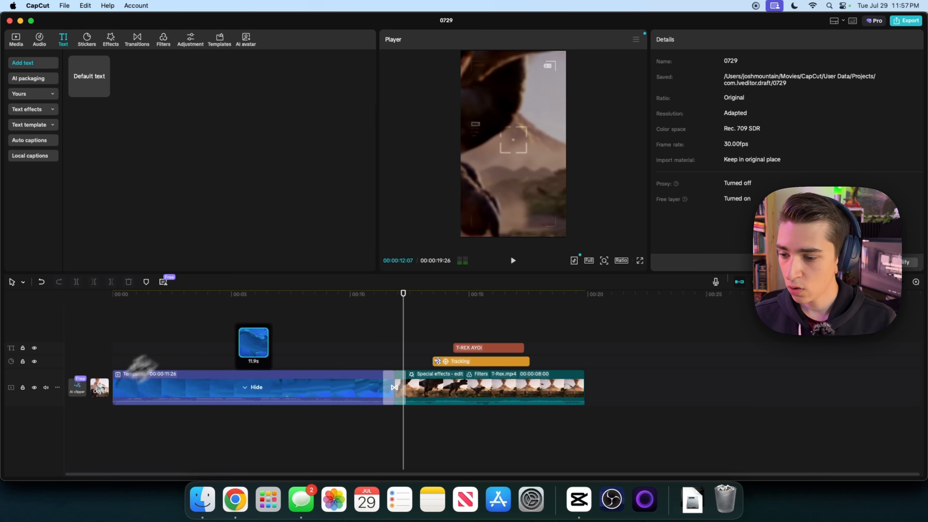
click(34, 361)
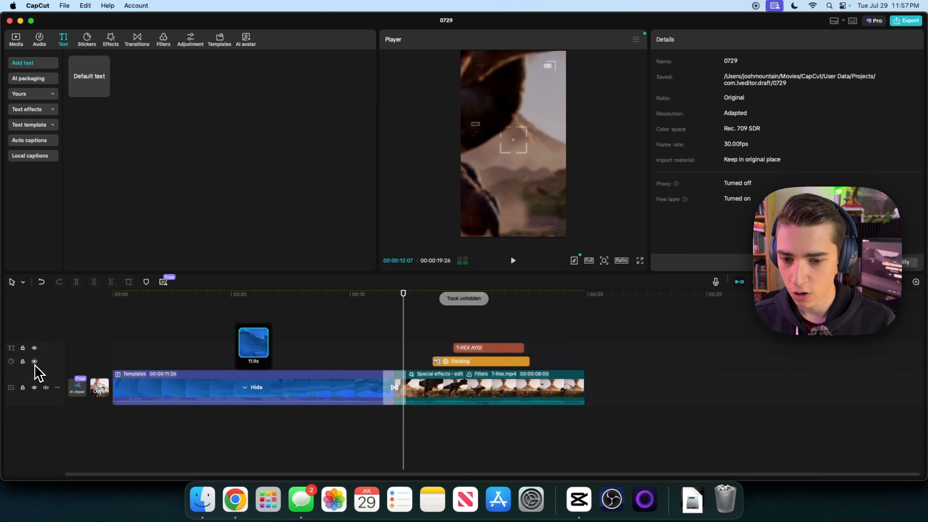
click(474, 317)
drag(473, 317, 465, 317)
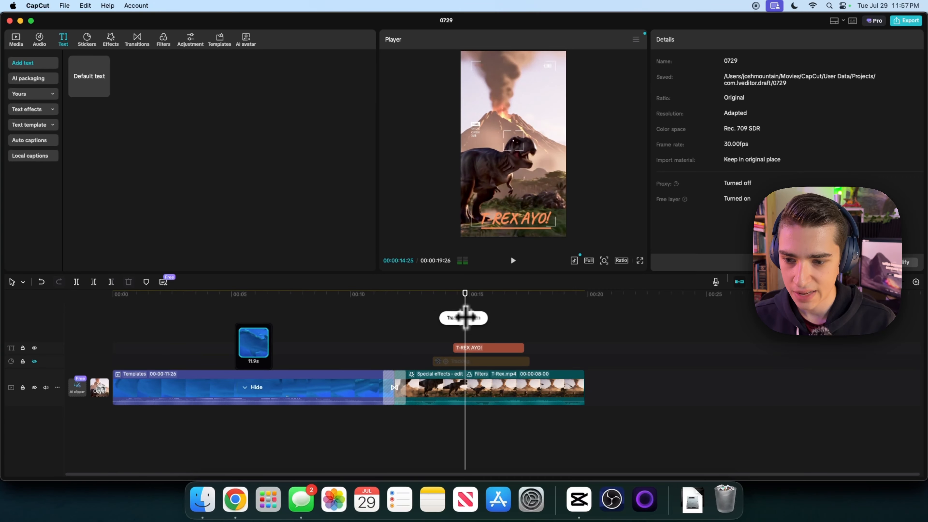
click(35, 360)
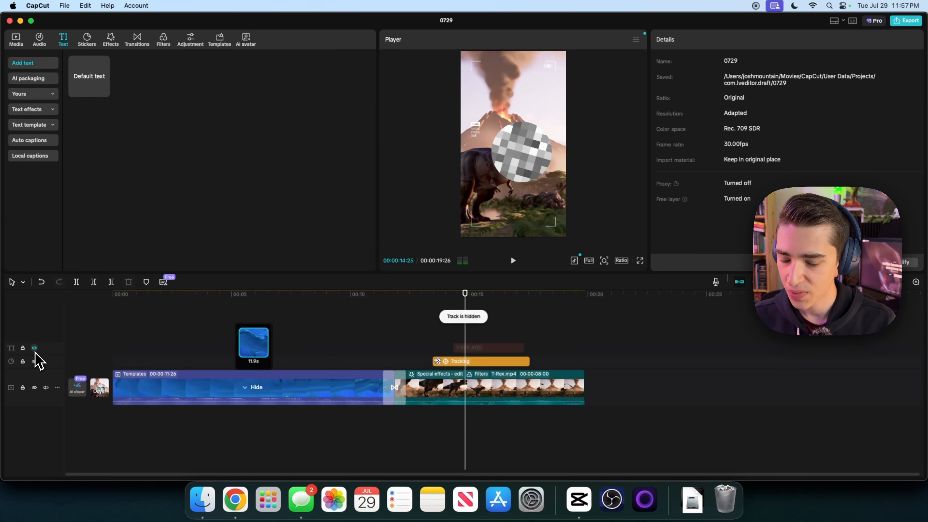
click(35, 347)
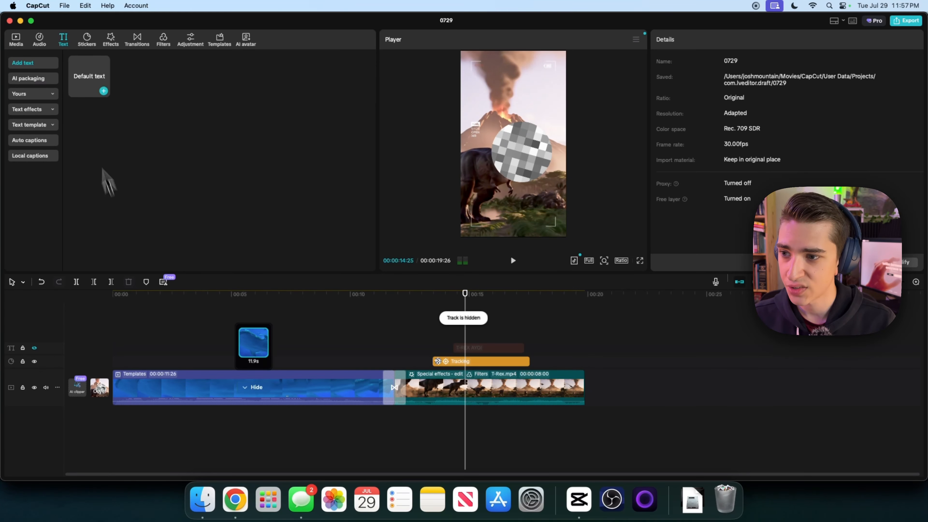
Add the Deep Tropical House song beneath the T-Rex clip and split it at the end of the video, 00:00:19:26
click(39, 39)
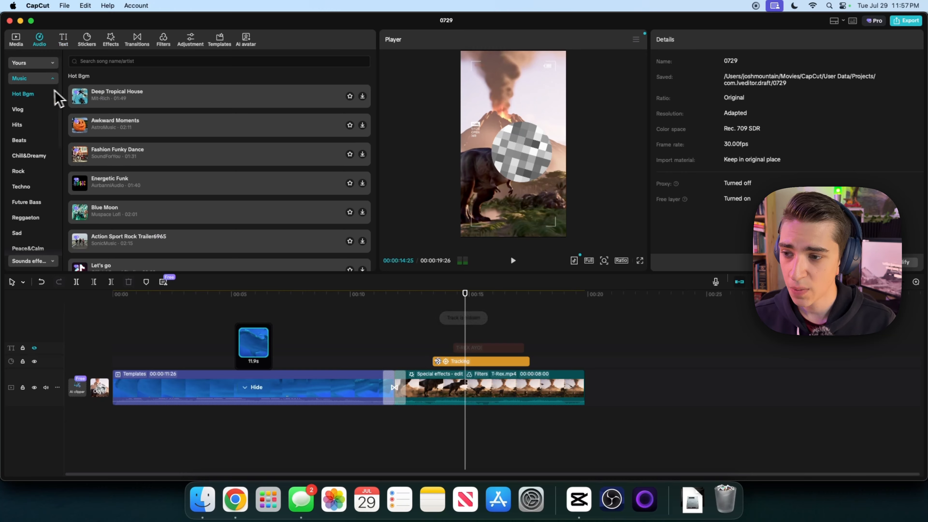
drag(112, 102, 472, 426)
drag(466, 347, 562, 343)
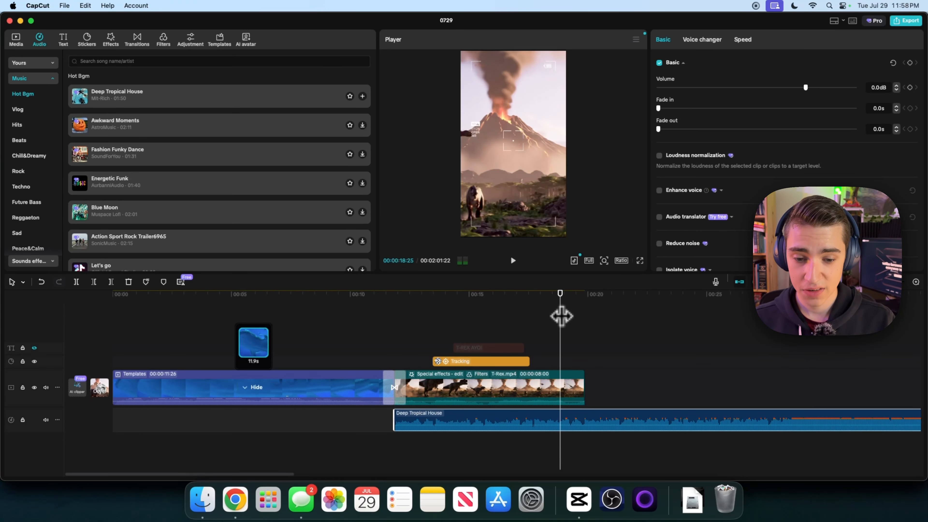
drag(560, 311, 583, 320)
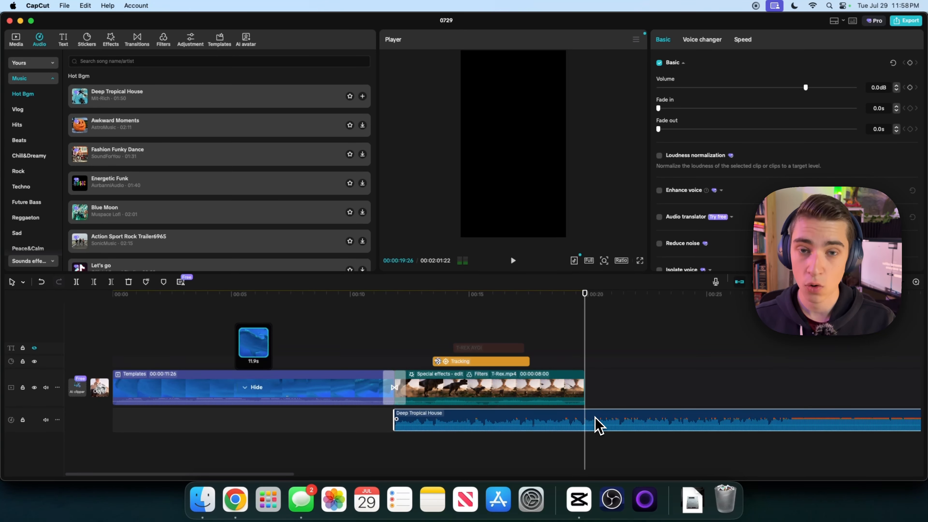
key(super+b)
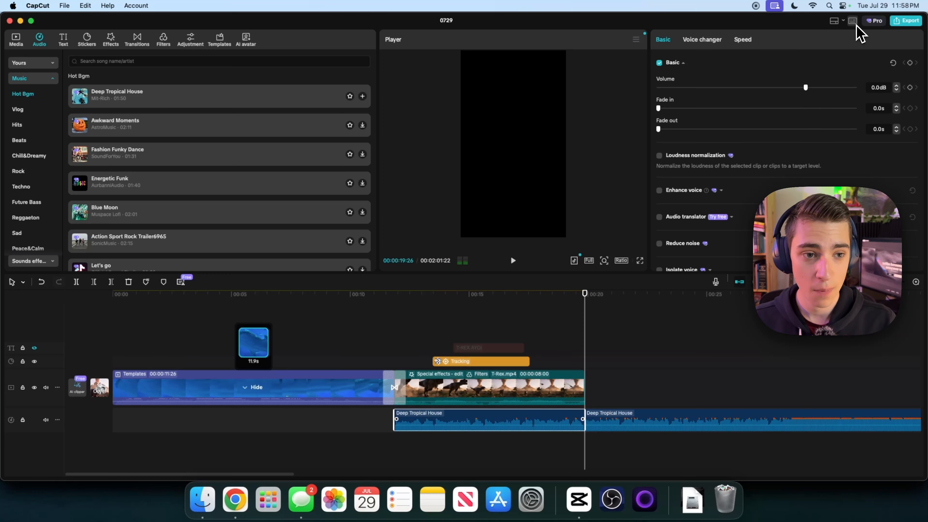
Review the keyboard shortcut lists for the Timeline, Player, Basic and Other categories, and close them without changes
click(855, 23)
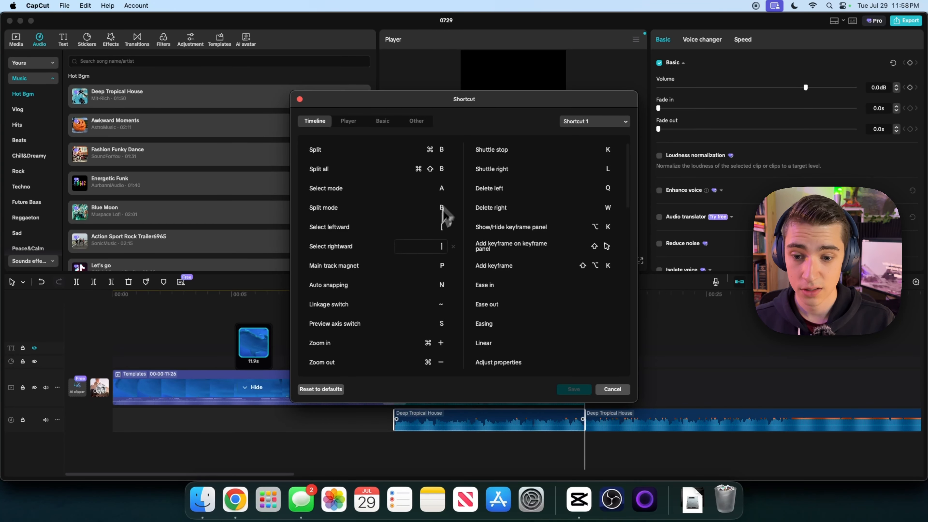
scroll(431, 242, down, 5)
scroll(421, 280, down, 4)
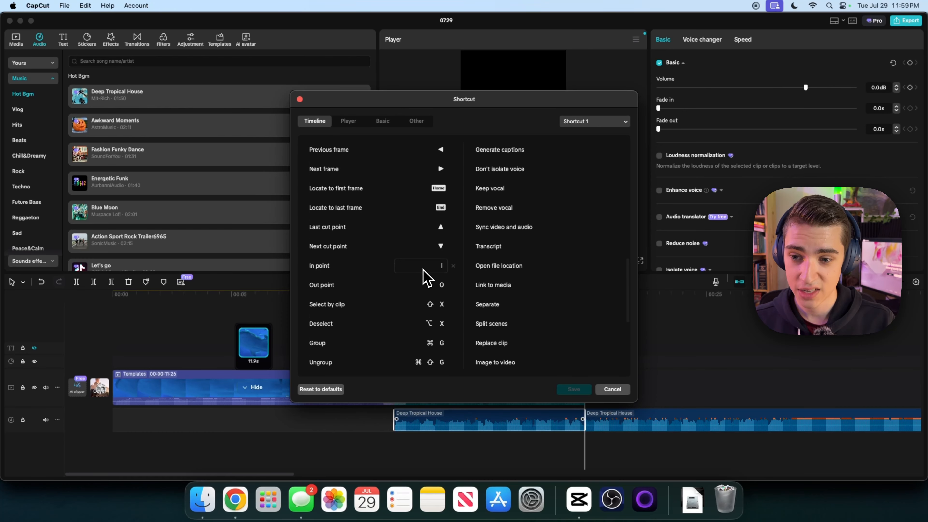
click(348, 121)
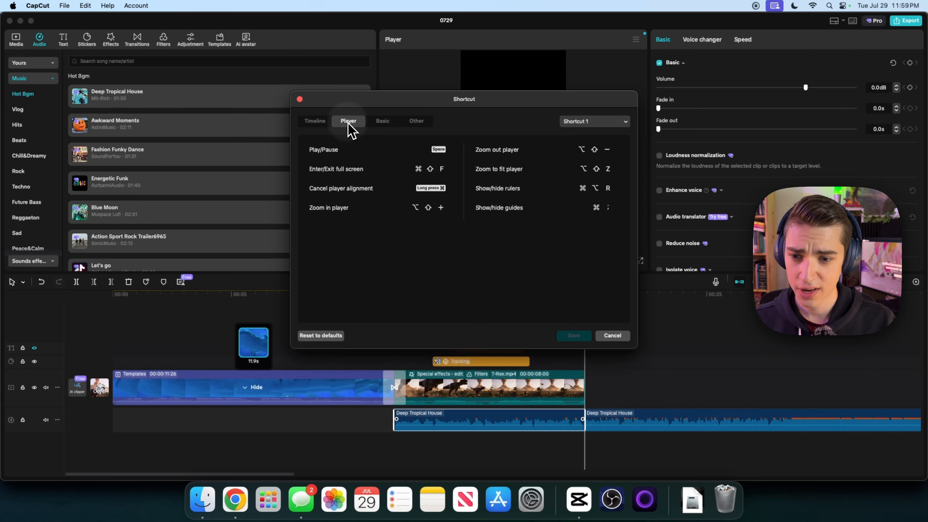
click(383, 123)
click(419, 121)
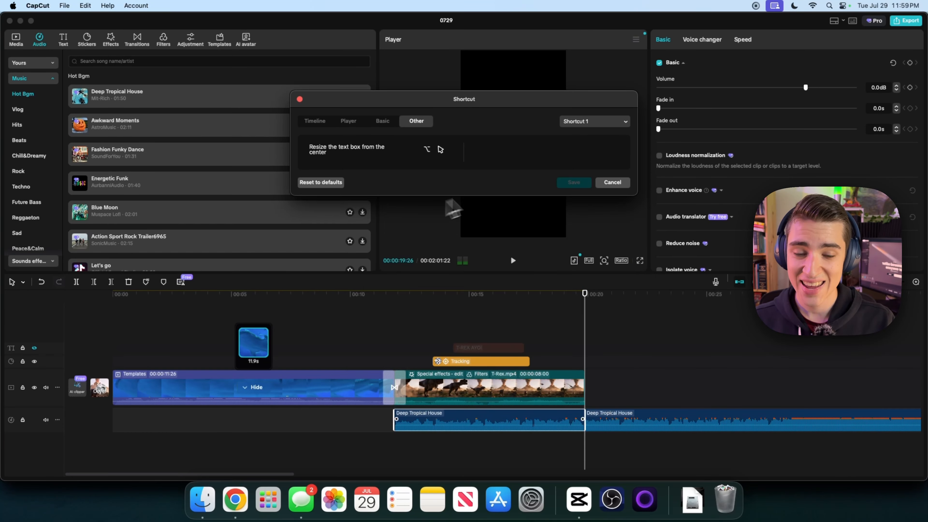
click(612, 183)
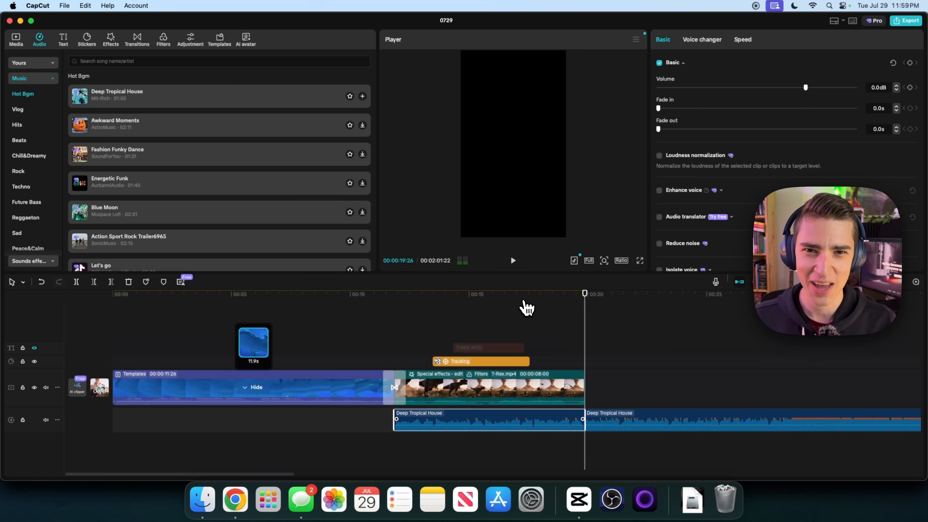
Move the playhead to 00:00:09:13 and overlay the TikTok-style social media preview on the video
click(315, 311)
click(336, 314)
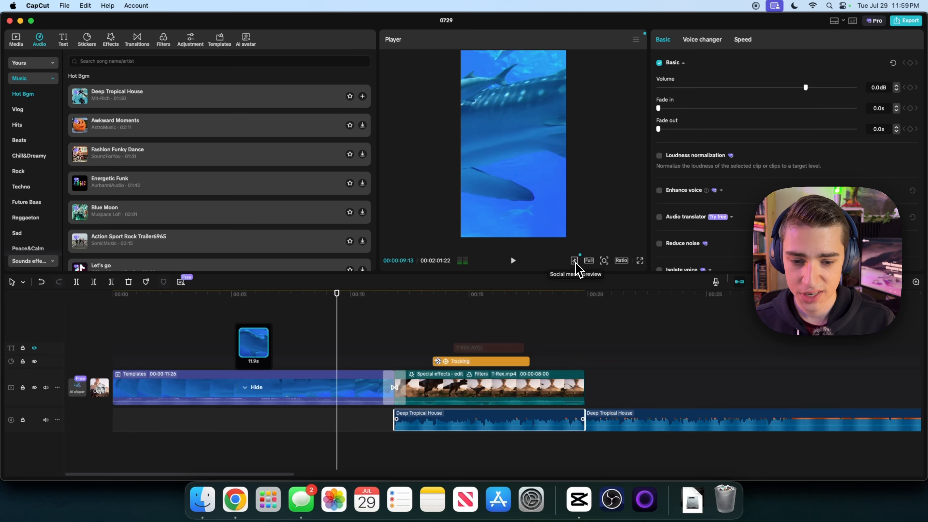
click(574, 261)
click(597, 299)
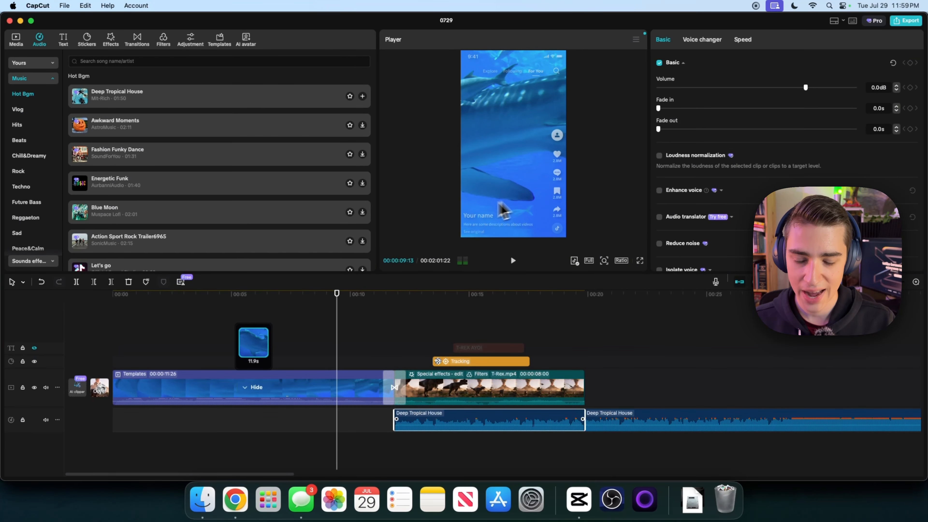
Unhide the text track and move the T-REX AYO! title to the upper part of the frame, clear of the social media overlay
click(34, 347)
click(496, 348)
drag(541, 216, 529, 107)
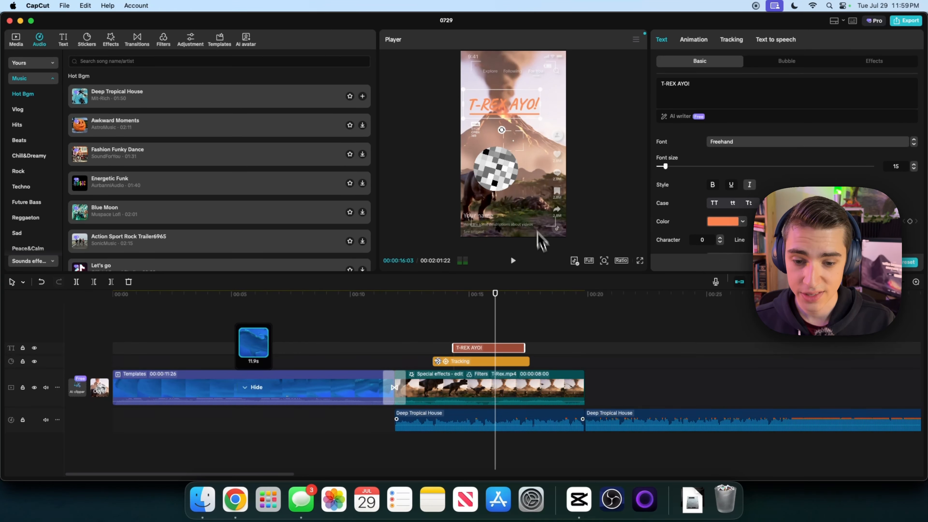
Switch the social media preview overlay through two other platform layouts
click(574, 261)
click(608, 315)
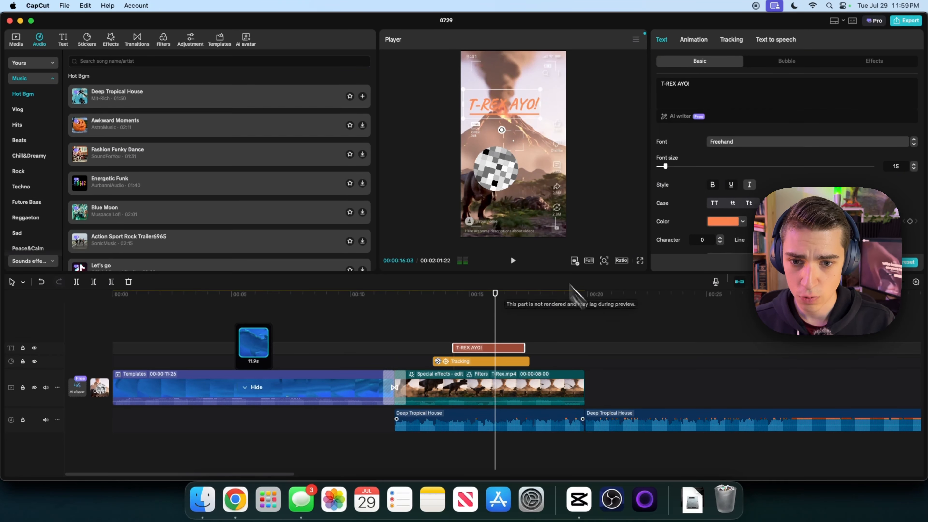
click(573, 262)
click(585, 352)
Try the 16:9 aspect ratio on the project, and set the ratio to 9:16
click(621, 260)
click(654, 310)
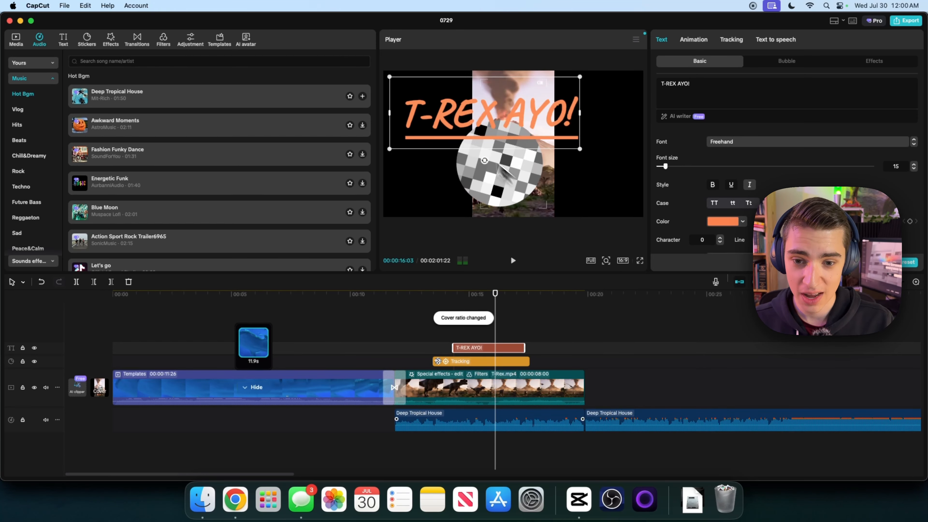
click(622, 261)
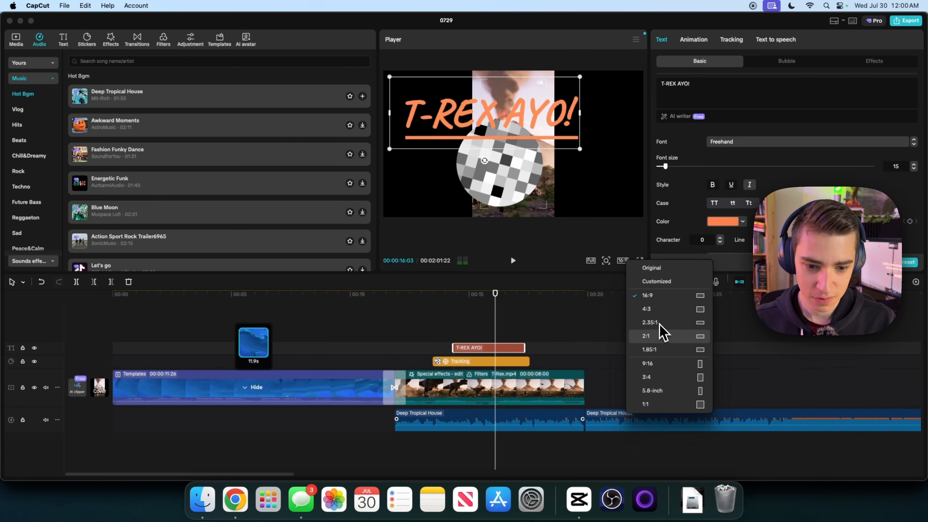
click(663, 377)
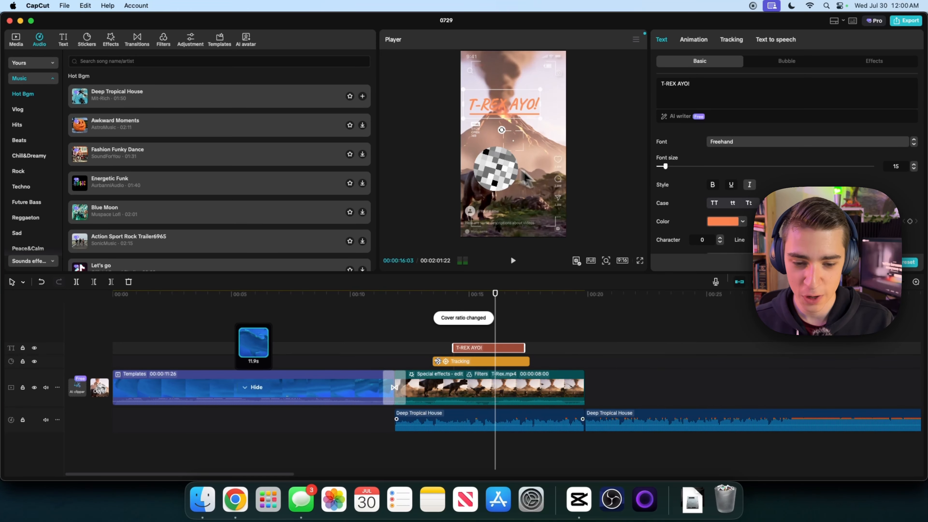
Delete the Deep Tropical House music segment that runs past the end of the T-Rex clip
key(space)
key(space)
click(648, 421)
key(Delete)
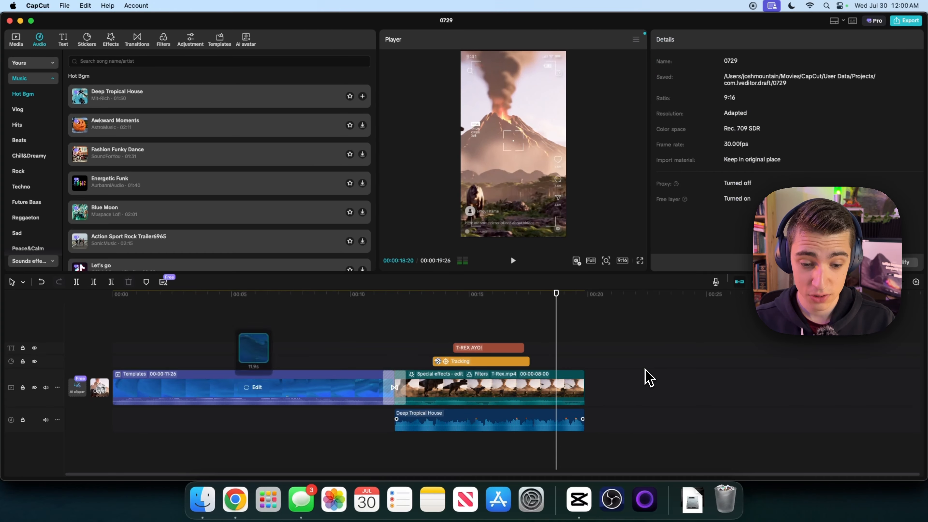
drag(584, 317, 587, 365)
Export the video as a 1080P H.264 mov at 30fps with the cover added at the beginning, and close the export dialog without sharing
click(905, 21)
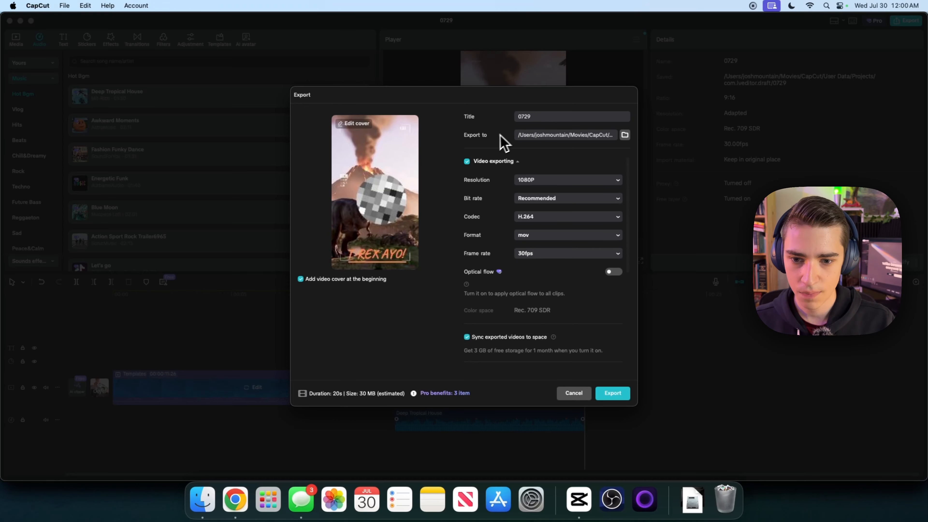
scroll(519, 212, down, 5)
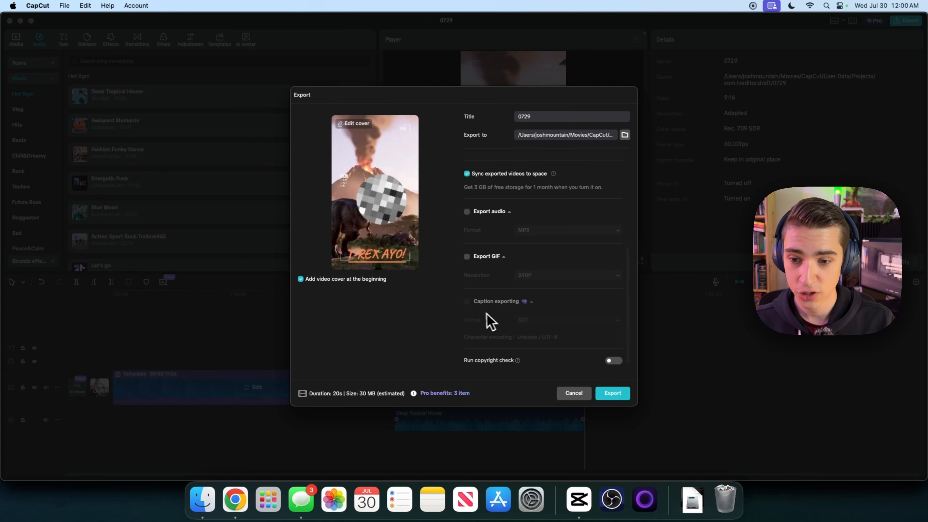
click(301, 280)
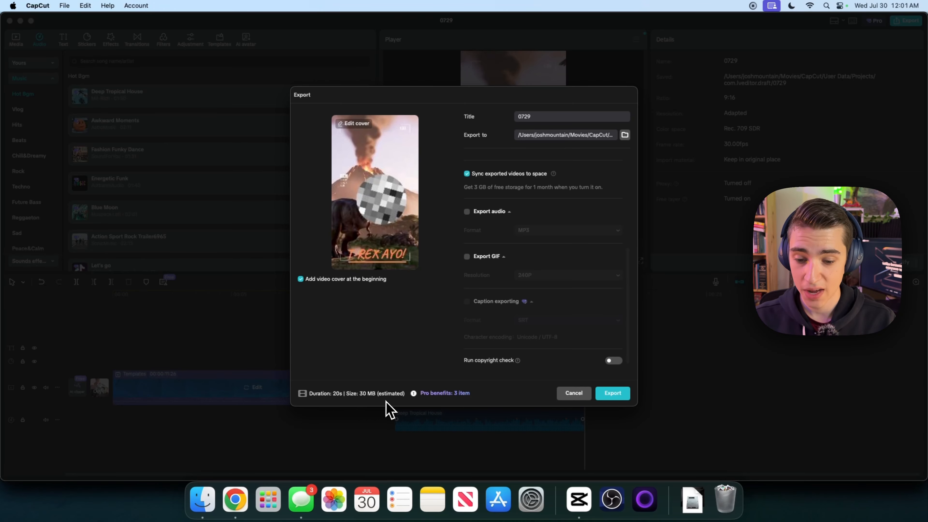
click(628, 400)
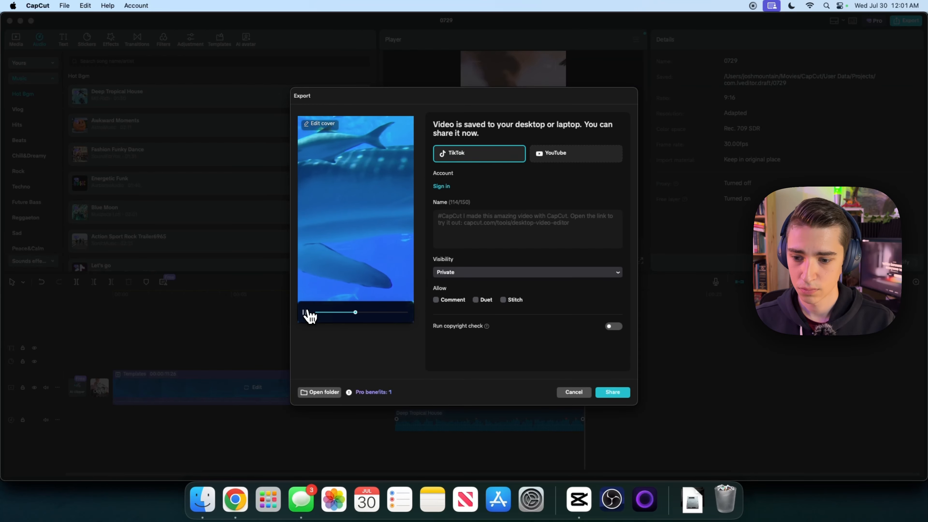
click(305, 313)
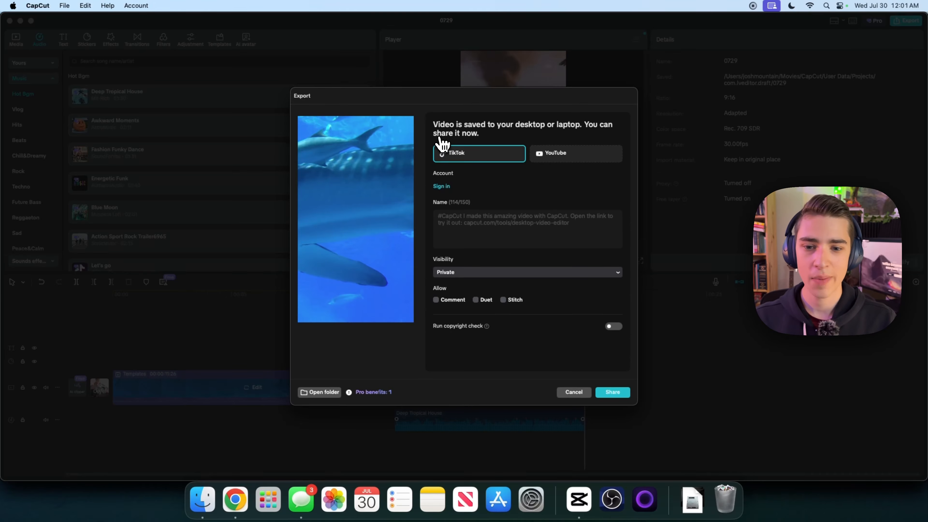
click(574, 392)
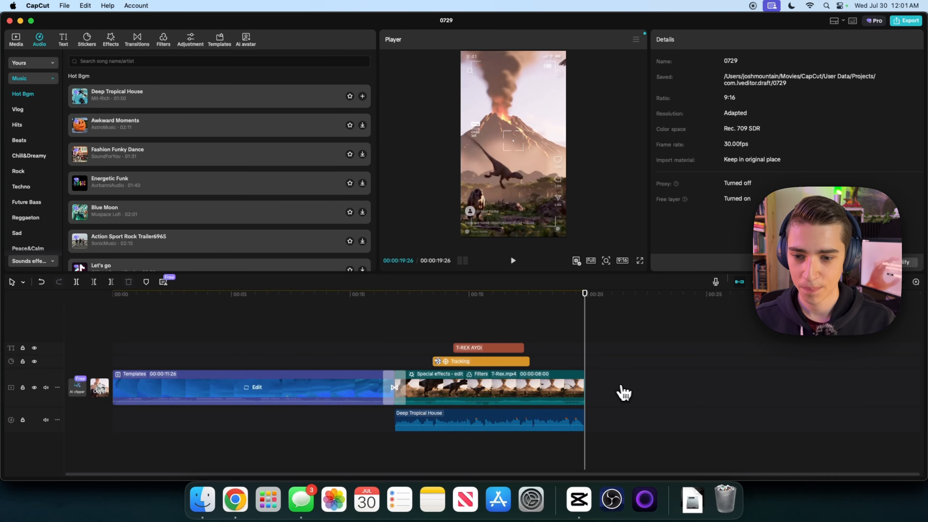